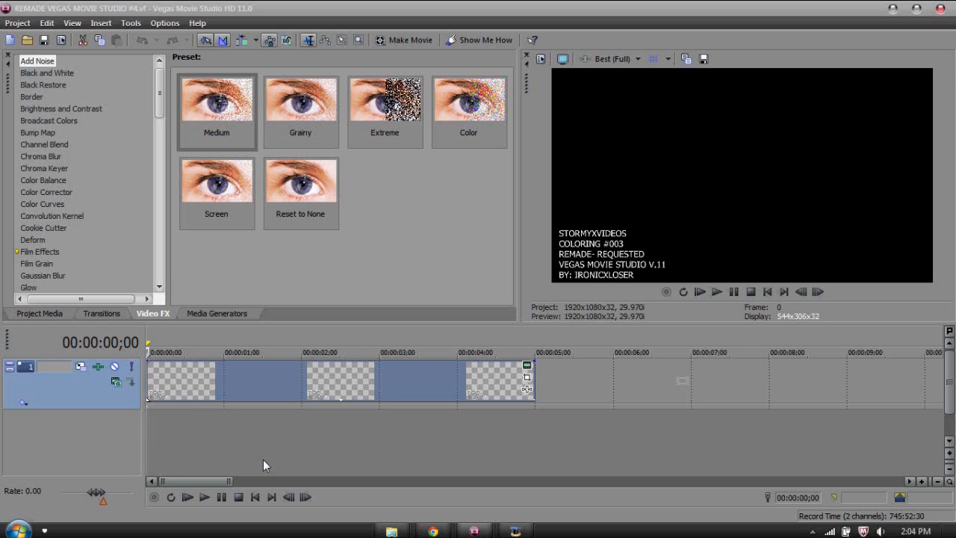
View the REMADE VEGAS MOVIE STUDIO #4 before and after images in the REMADE COLORINGS FOR VMS documents folder.
{"action": "left_click", "coordinate": [391, 531]}
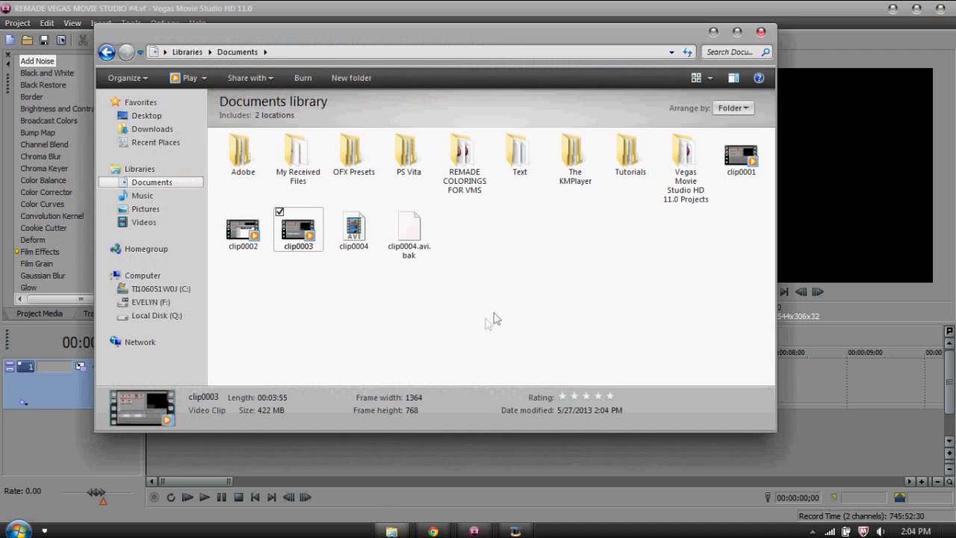
{"action": "double_click", "coordinate": [461, 181]}
{"action": "double_click", "coordinate": [412, 252]}
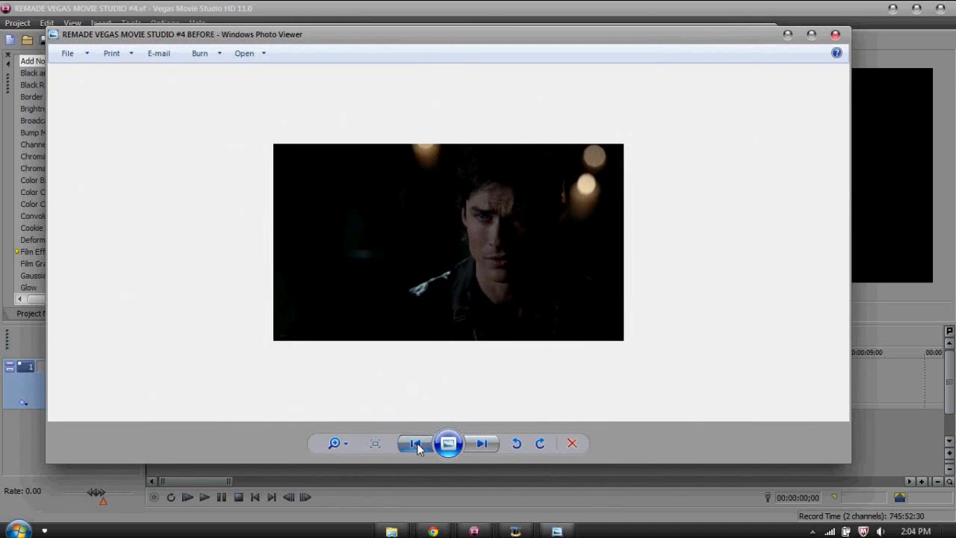
{"action": "left_click", "coordinate": [416, 443]}
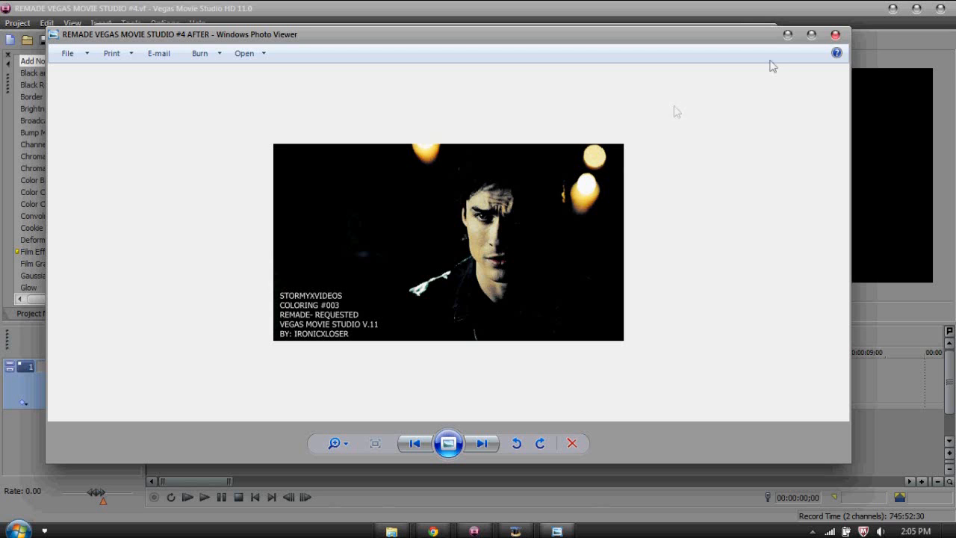
{"action": "left_click", "coordinate": [836, 34]}
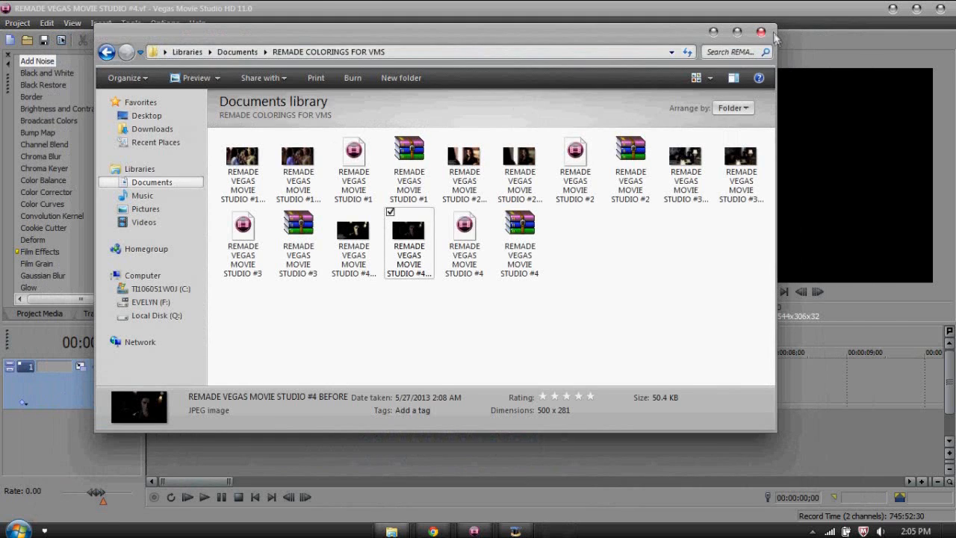
{"action": "left_click", "coordinate": [762, 31]}
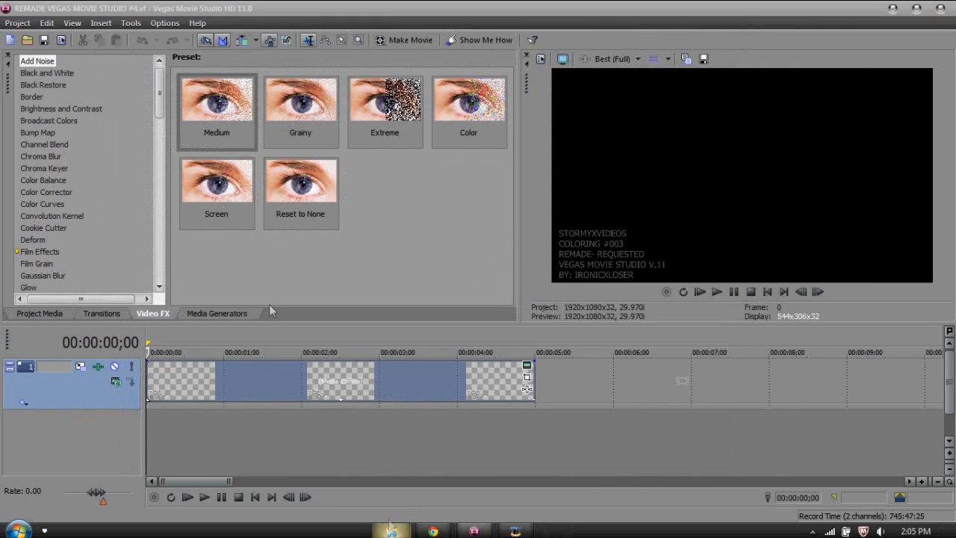
Add ORIGINAL HD IMAGE 4 from the Downloads folder to the timeline on a new video track.
{"action": "left_click", "coordinate": [391, 531]}
{"action": "left_click", "coordinate": [152, 128]}
{"action": "left_click_drag", "start_coordinate": [253, 116], "coordinate": [456, 441]}
{"action": "left_click", "coordinate": [760, 31]}
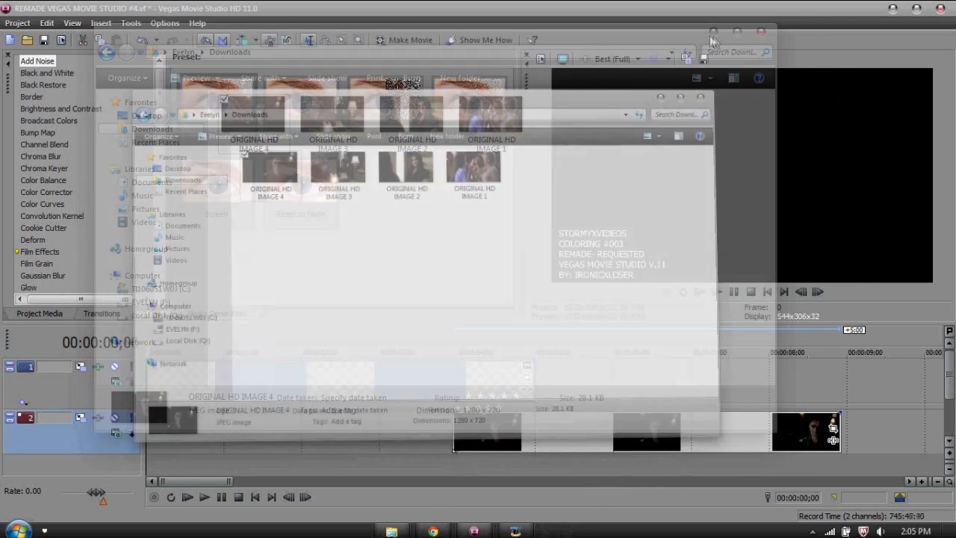
Arrange the image on the track beneath the text event, starting at the timeline's beginning, and place the cursor at 00:00:00;15.
{"action": "left_click_drag", "start_coordinate": [676, 369], "coordinate": [672, 369]}
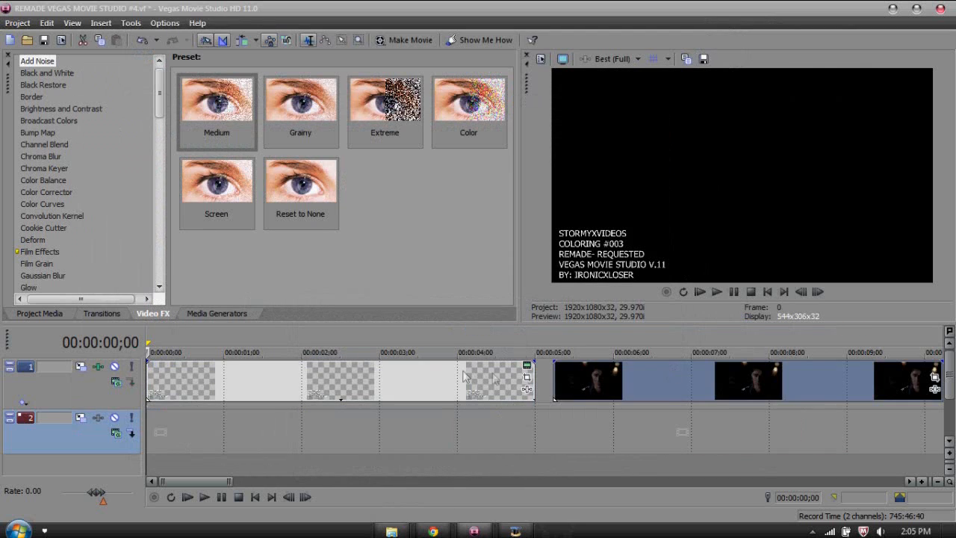
{"action": "left_click", "coordinate": [427, 381]}
{"action": "left_click_drag", "start_coordinate": [431, 373], "coordinate": [437, 437]}
{"action": "left_click_drag", "start_coordinate": [59, 417], "coordinate": [61, 372]}
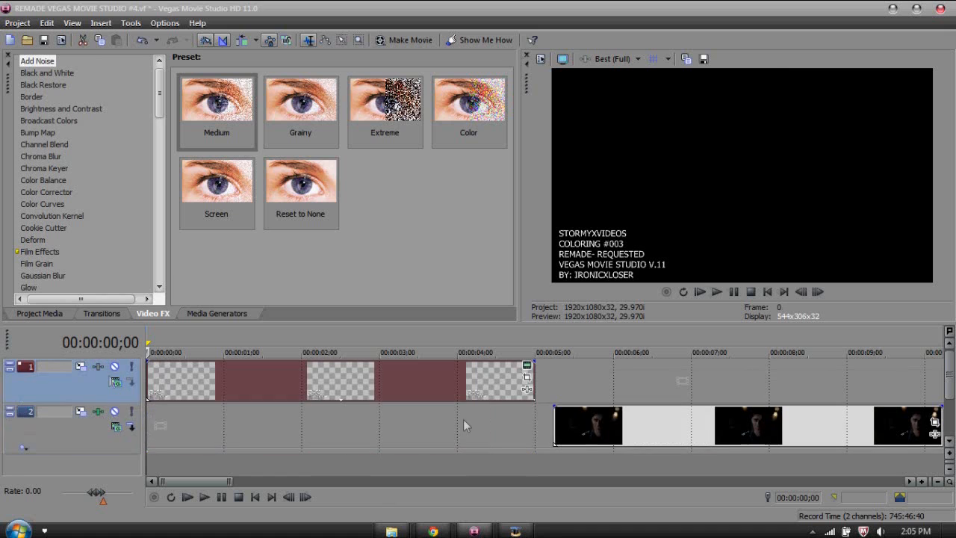
{"action": "left_click_drag", "start_coordinate": [609, 437], "coordinate": [178, 409]}
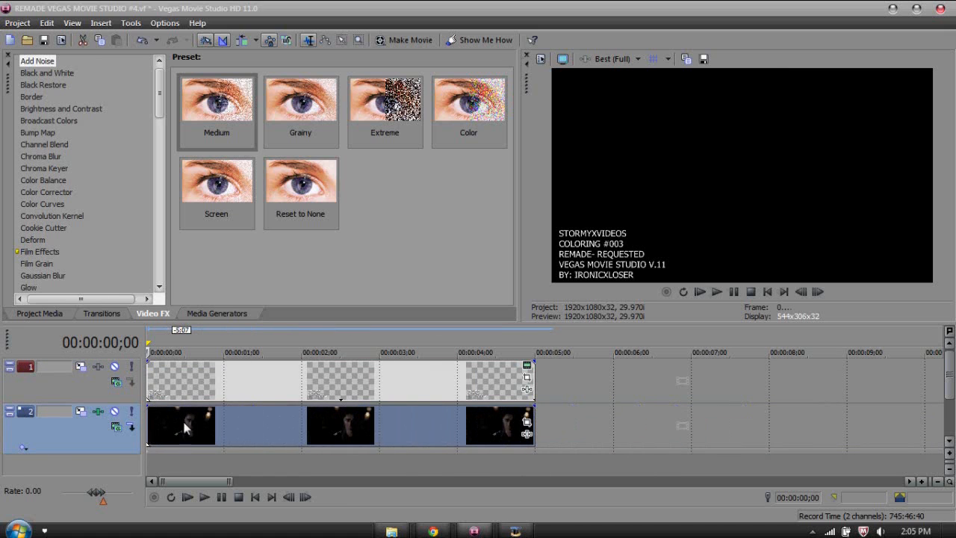
{"action": "left_click", "coordinate": [187, 427]}
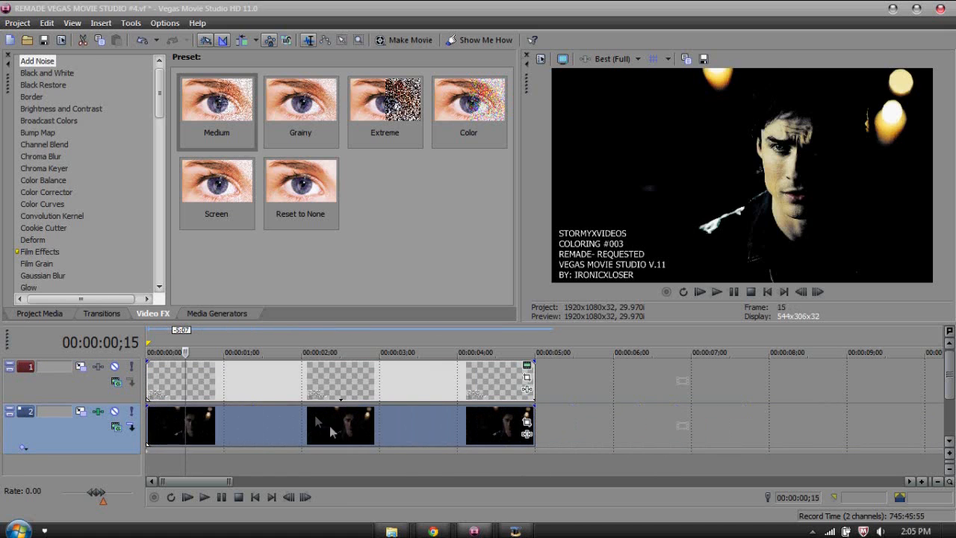
Open track 2's video effects chain and examine each Convolution Kernel matrix value.
{"action": "left_click", "coordinate": [115, 412]}
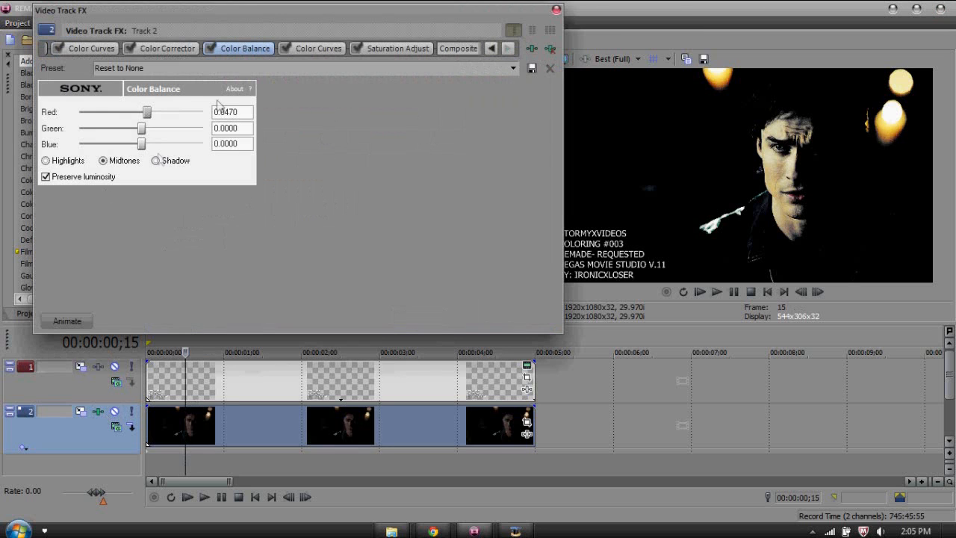
{"action": "left_click", "coordinate": [489, 49]}
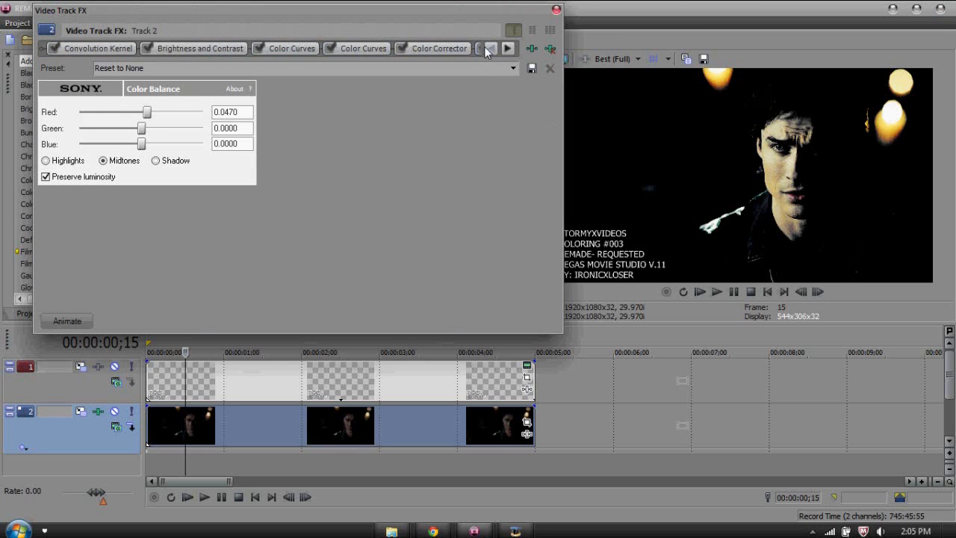
{"action": "left_click", "coordinate": [97, 50]}
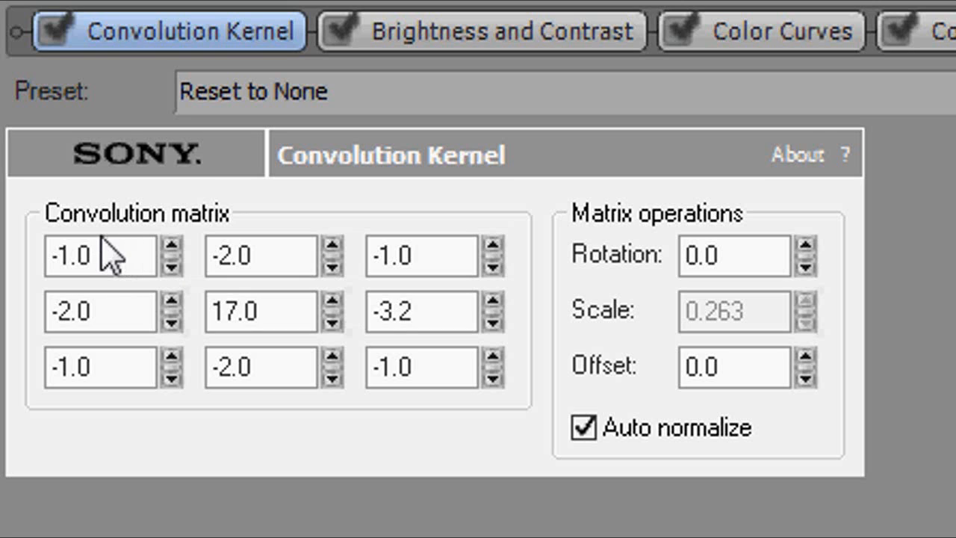
{"action": "left_click_drag", "start_coordinate": [102, 258], "coordinate": [50, 258]}
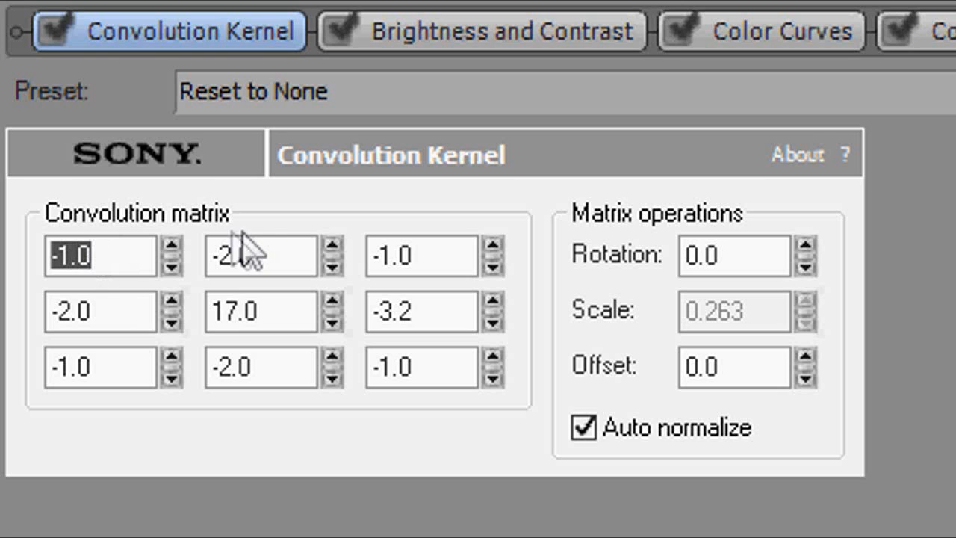
{"action": "left_click_drag", "start_coordinate": [256, 242], "coordinate": [188, 258]}
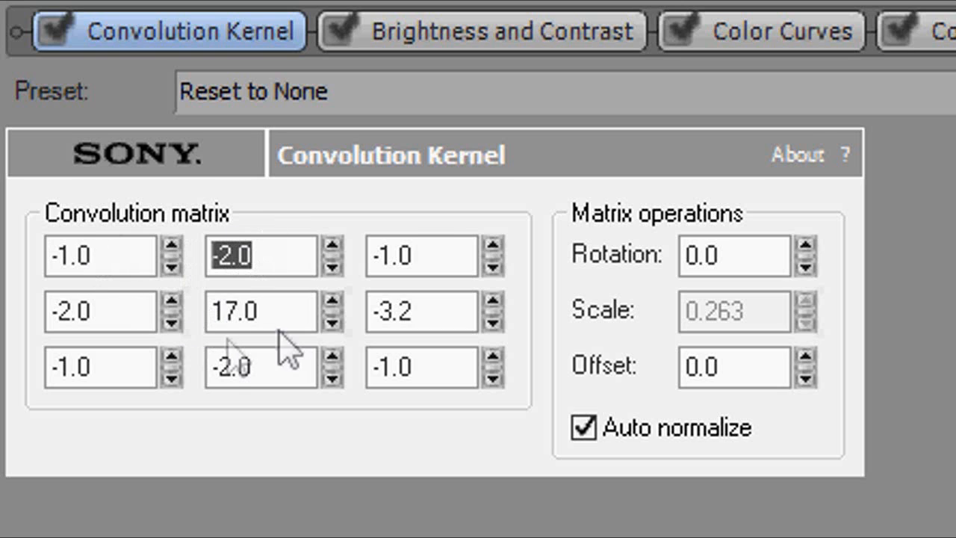
{"action": "left_click_drag", "start_coordinate": [433, 247], "coordinate": [373, 255]}
{"action": "left_click_drag", "start_coordinate": [119, 326], "coordinate": [21, 322]}
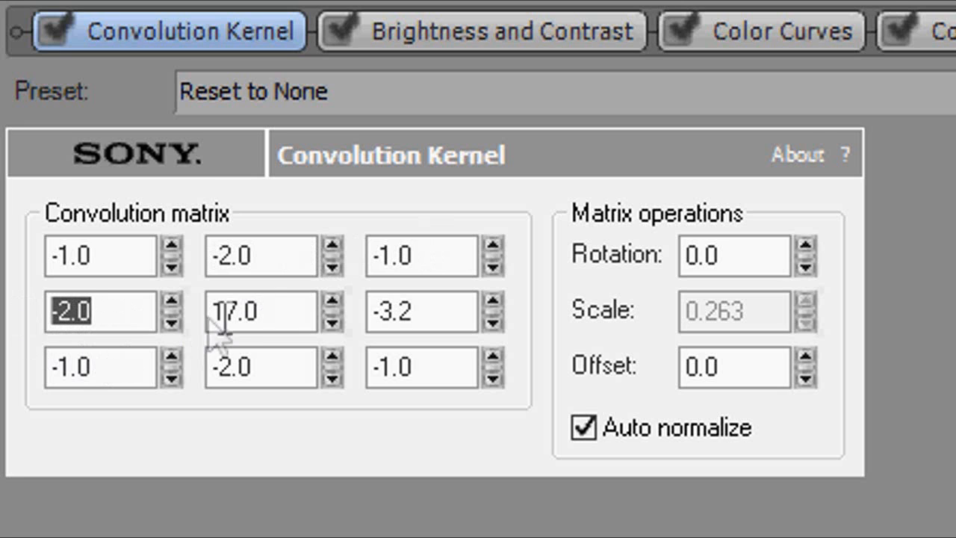
{"action": "left_click_drag", "start_coordinate": [272, 309], "coordinate": [179, 329]}
{"action": "left_click_drag", "start_coordinate": [448, 317], "coordinate": [333, 332]}
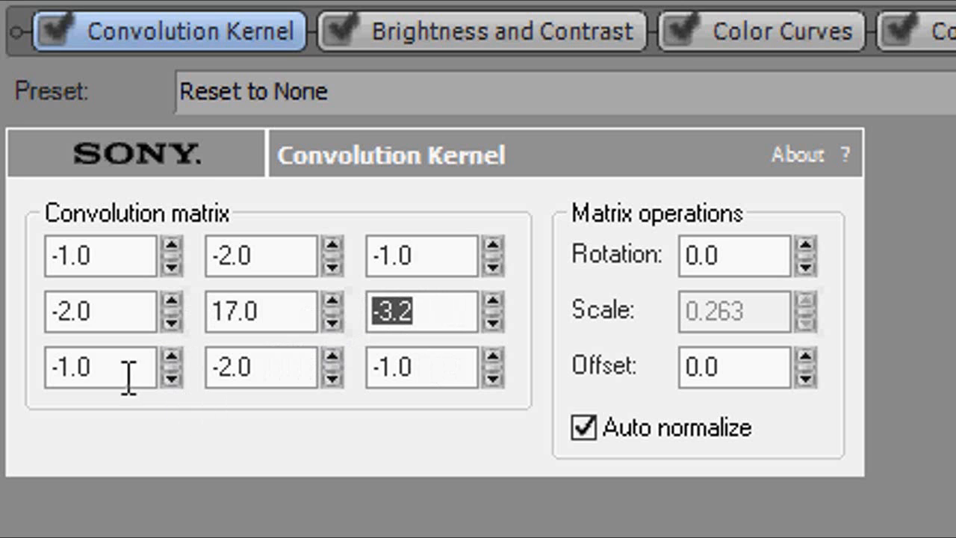
{"action": "left_click_drag", "start_coordinate": [127, 377], "coordinate": [31, 371]}
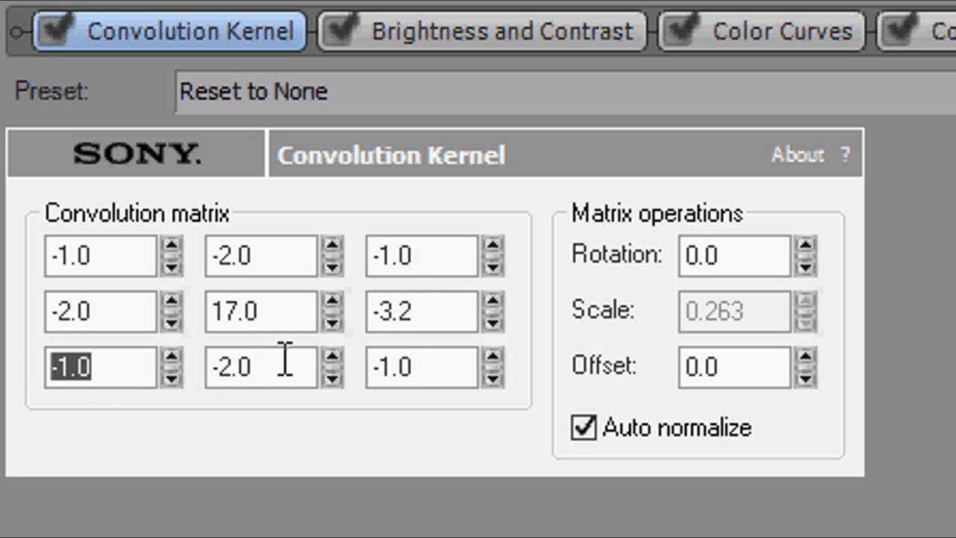
{"action": "left_click_drag", "start_coordinate": [284, 361], "coordinate": [152, 386]}
{"action": "left_click_drag", "start_coordinate": [441, 363], "coordinate": [288, 376]}
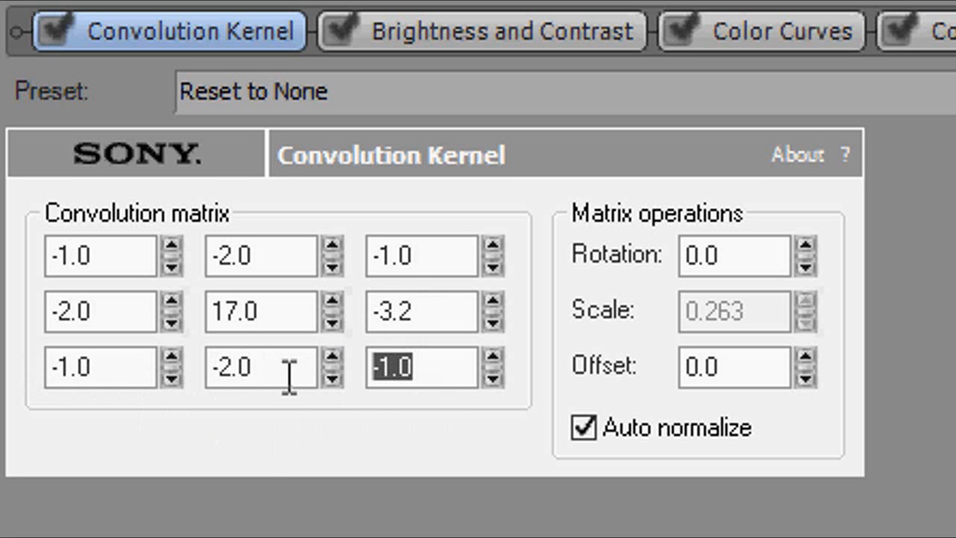
Examine the brightness, contrast and contrast center values of the Brightness and Contrast effect.
{"action": "left_click", "coordinate": [490, 33]}
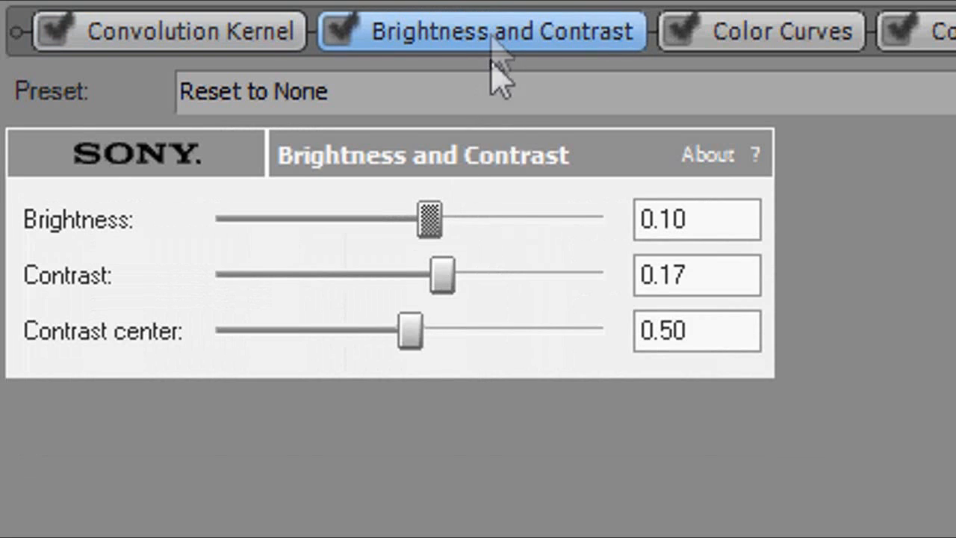
{"action": "left_click_drag", "start_coordinate": [712, 218], "coordinate": [520, 229]}
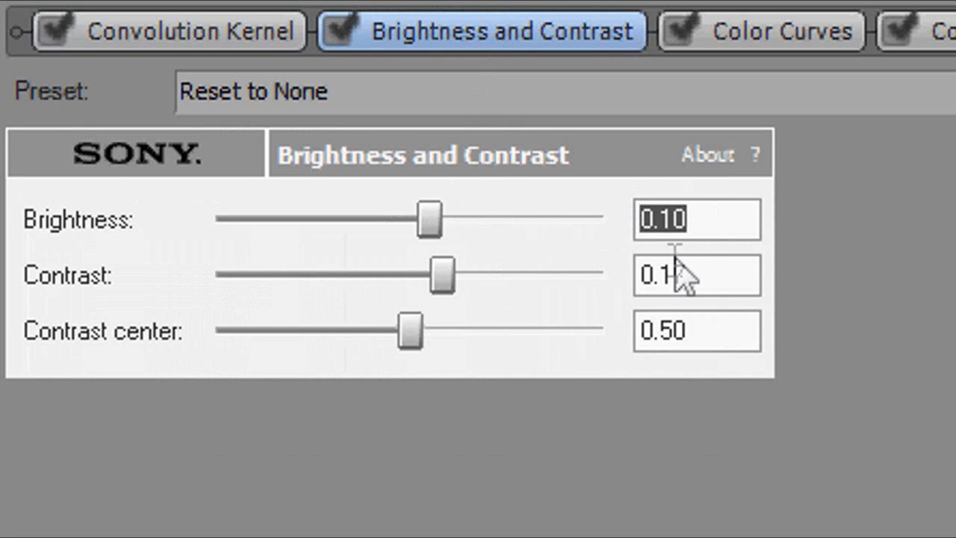
{"action": "left_click_drag", "start_coordinate": [722, 270], "coordinate": [540, 301]}
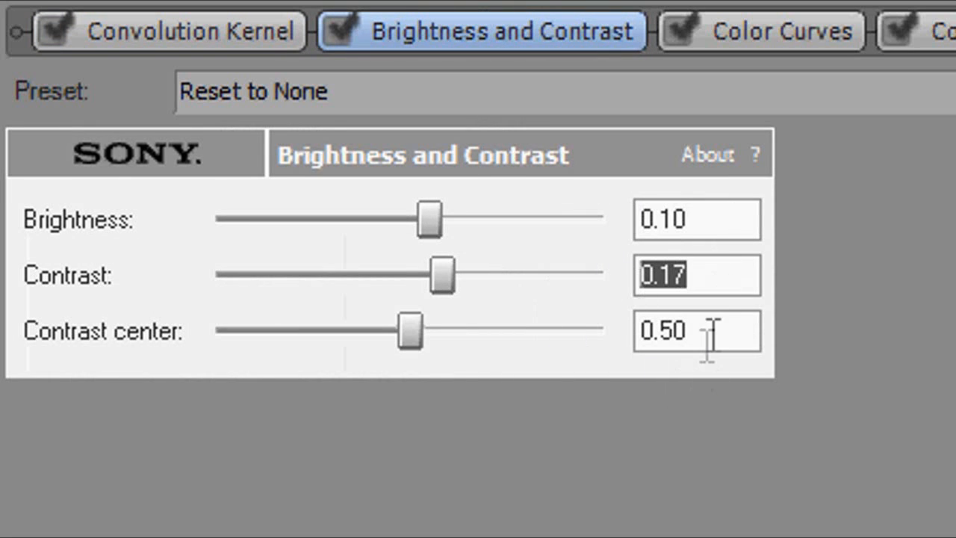
{"action": "left_click_drag", "start_coordinate": [722, 322], "coordinate": [486, 395]}
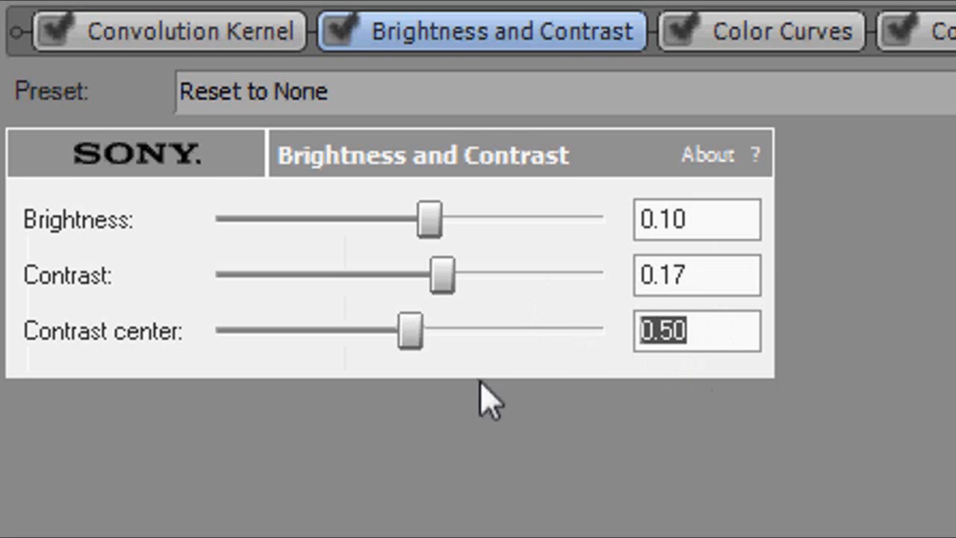
Examine the RGB curve and its end points in the first Color Curves effect.
{"action": "left_click", "coordinate": [772, 39]}
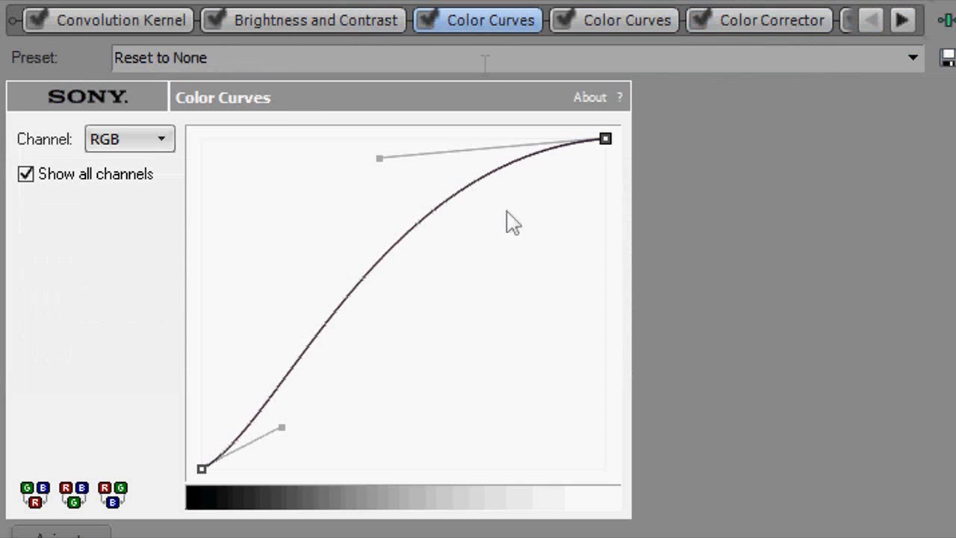
{"action": "left_click", "coordinate": [152, 143]}
{"action": "left_click", "coordinate": [152, 143]}
{"action": "left_click", "coordinate": [200, 465]}
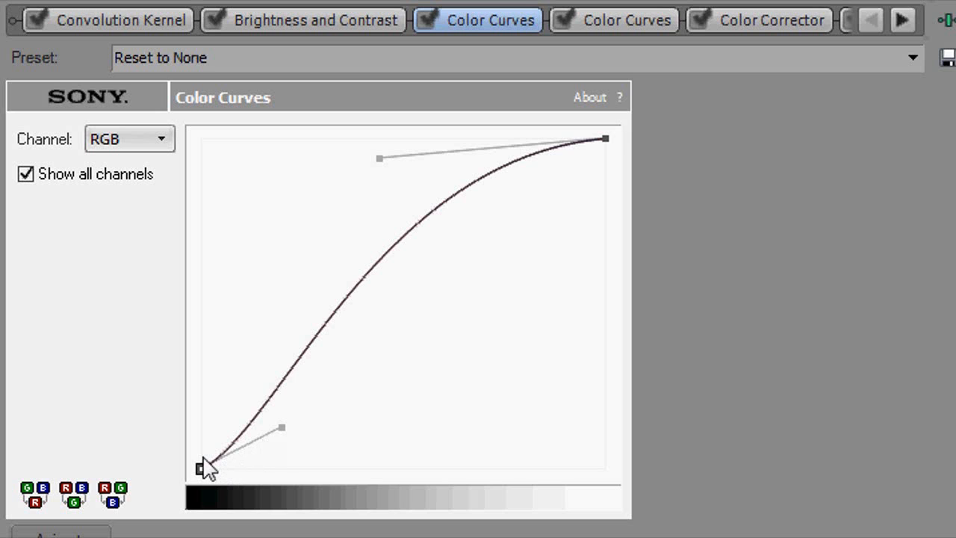
Examine the red, green and blue channel curves one at a time in the second Color Curves effect, with all-channel display off.
{"action": "left_click", "coordinate": [602, 20]}
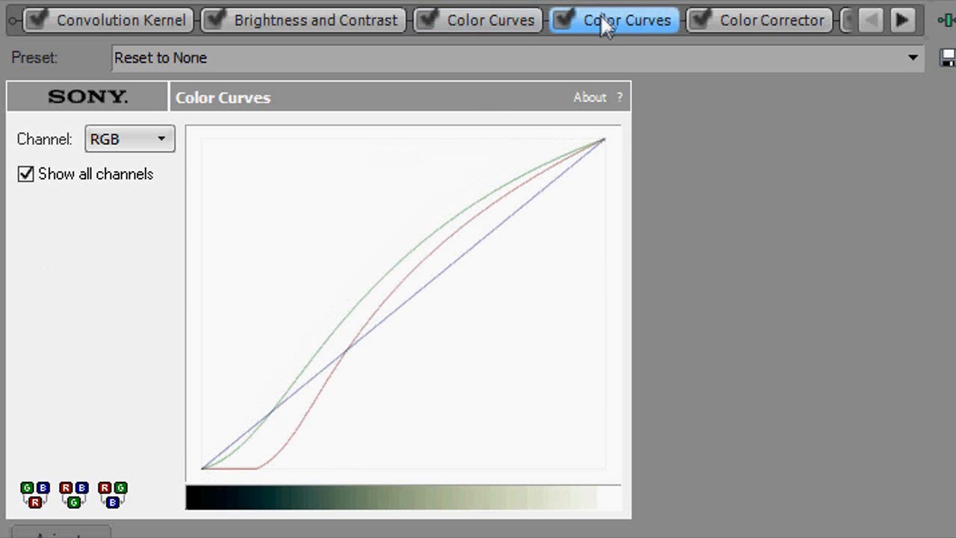
{"action": "left_click", "coordinate": [99, 146]}
{"action": "left_click", "coordinate": [102, 179]}
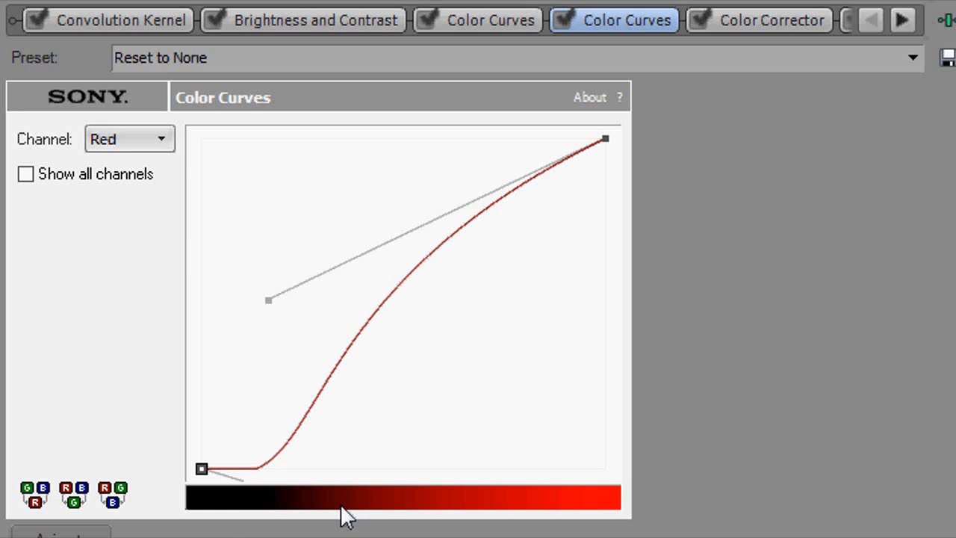
{"action": "left_click", "coordinate": [148, 142]}
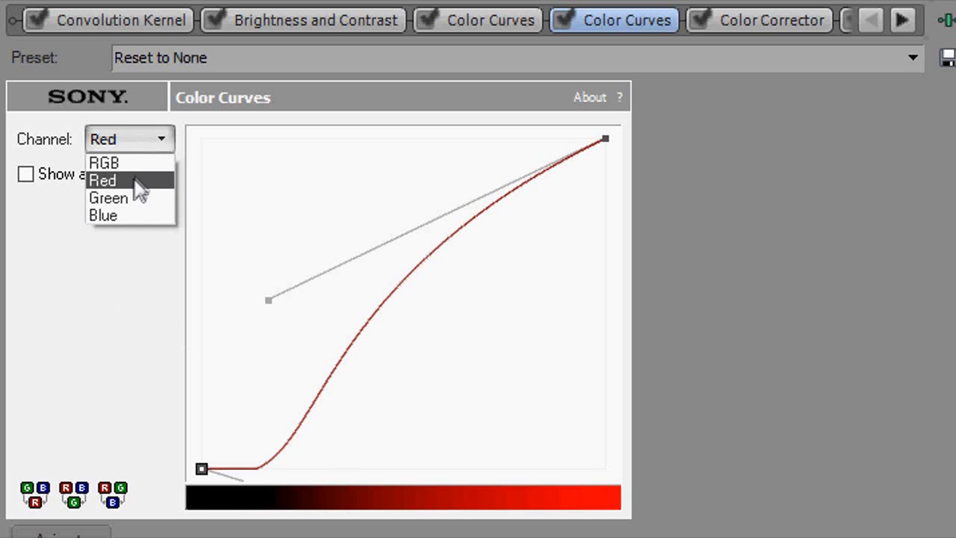
{"action": "left_click", "coordinate": [136, 198]}
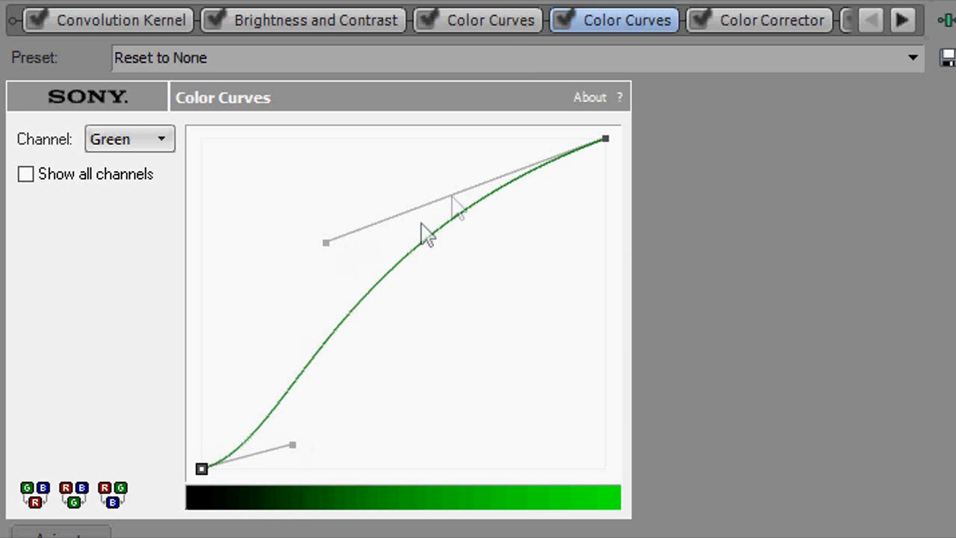
{"action": "left_click", "coordinate": [606, 137]}
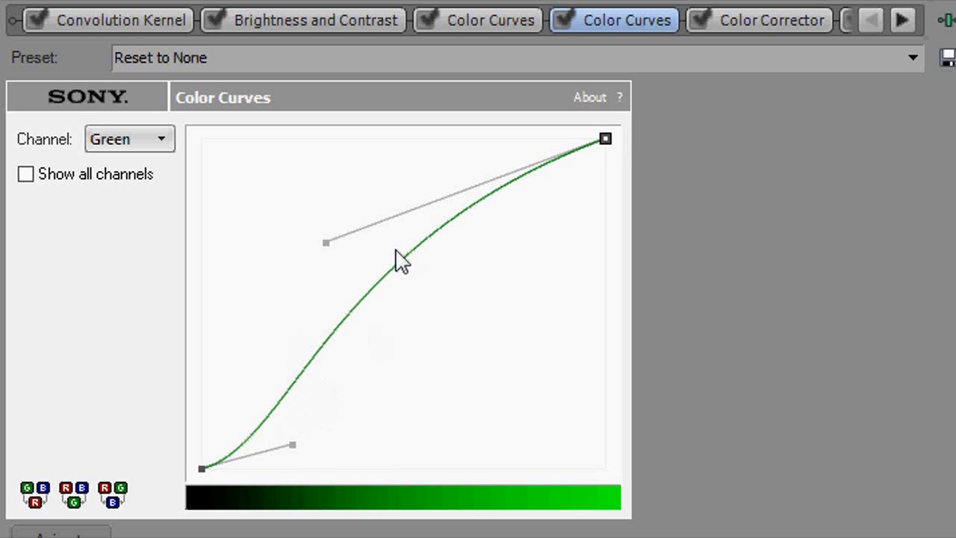
{"action": "left_click", "coordinate": [154, 139]}
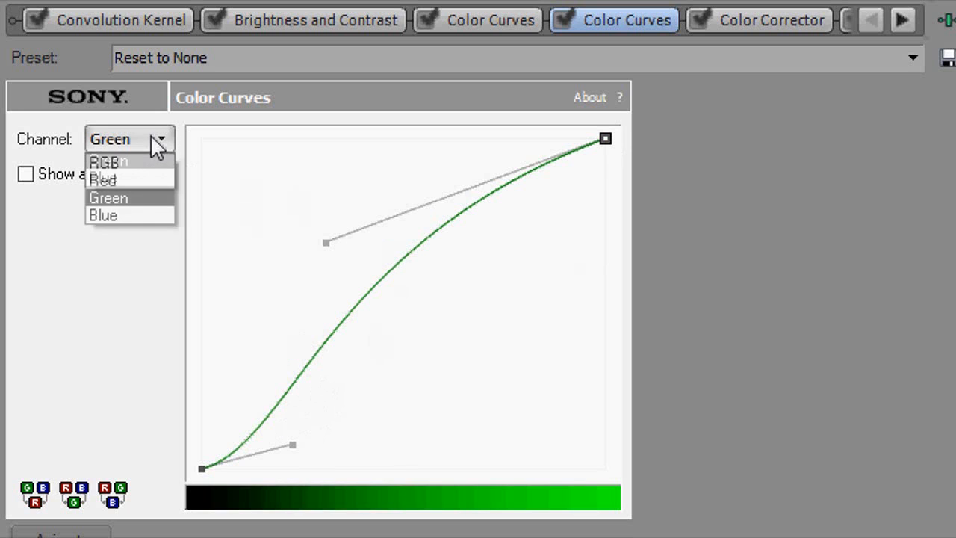
{"action": "left_click", "coordinate": [128, 216]}
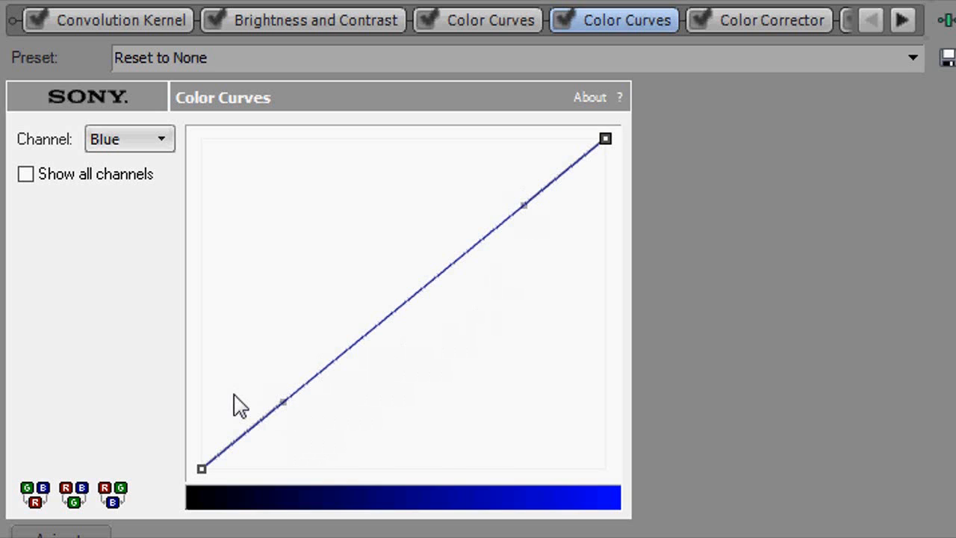
Examine the gain and gamma values of the Color Corrector effect.
{"action": "left_click", "coordinate": [754, 22]}
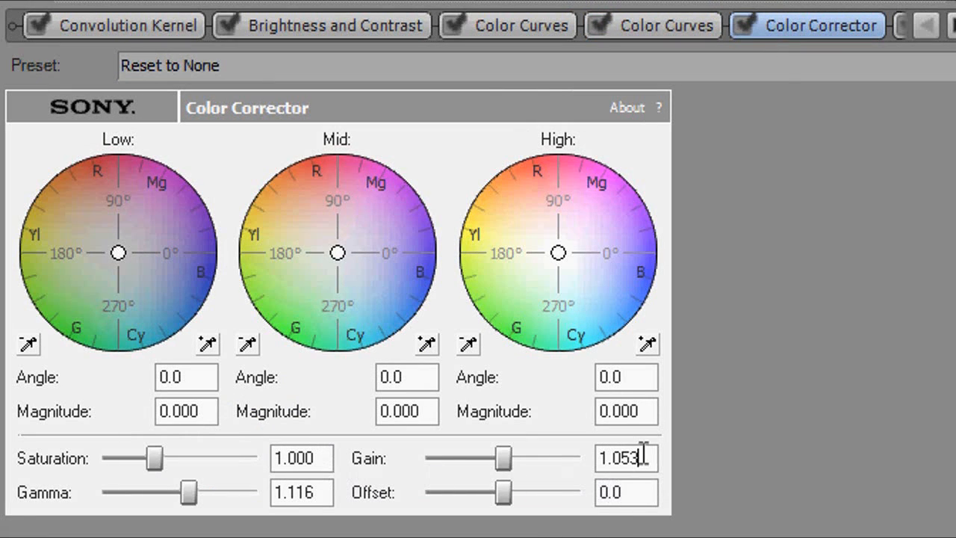
{"action": "left_click_drag", "start_coordinate": [642, 456], "coordinate": [580, 454]}
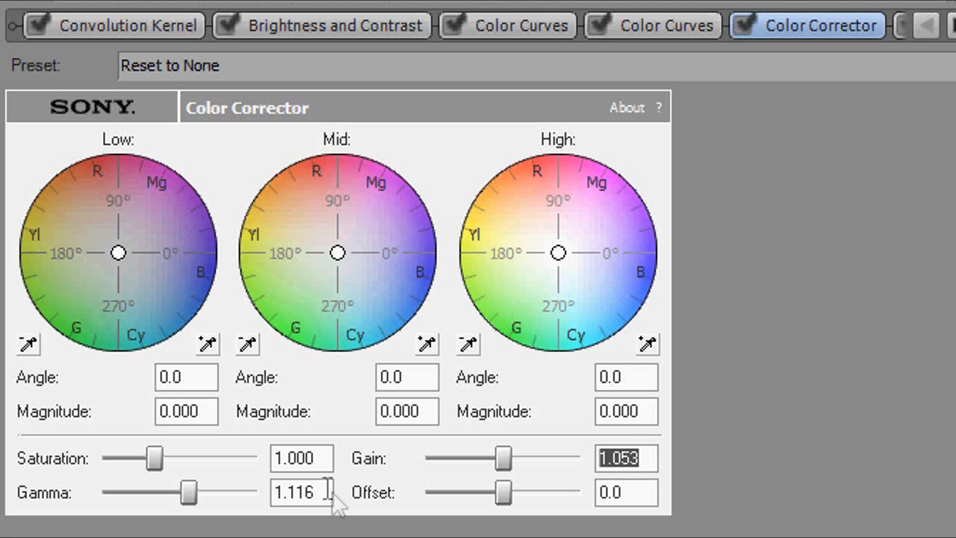
{"action": "left_click_drag", "start_coordinate": [329, 491], "coordinate": [171, 511]}
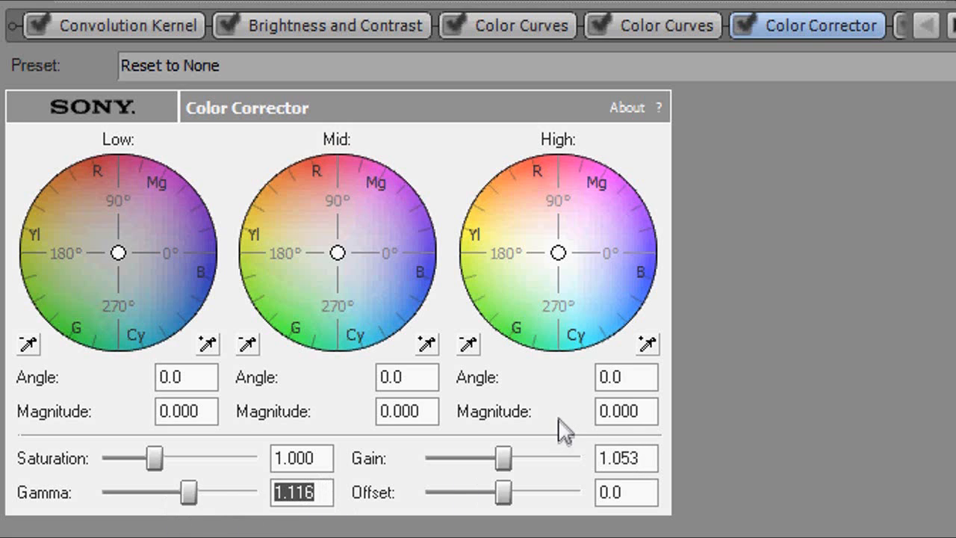
Examine the red, green and blue midtone values of the Color Balance effect.
{"action": "left_click", "coordinate": [949, 26]}
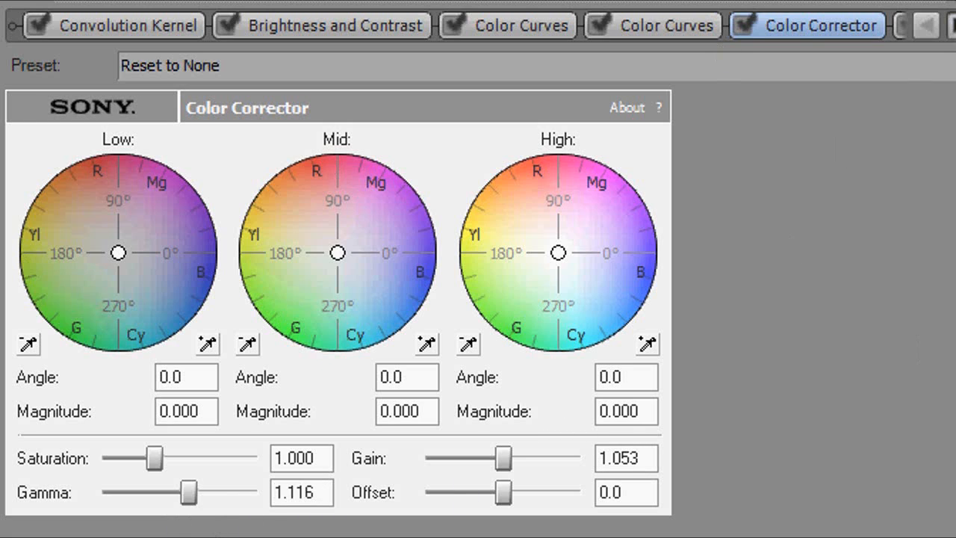
{"action": "left_click", "coordinate": [793, 22]}
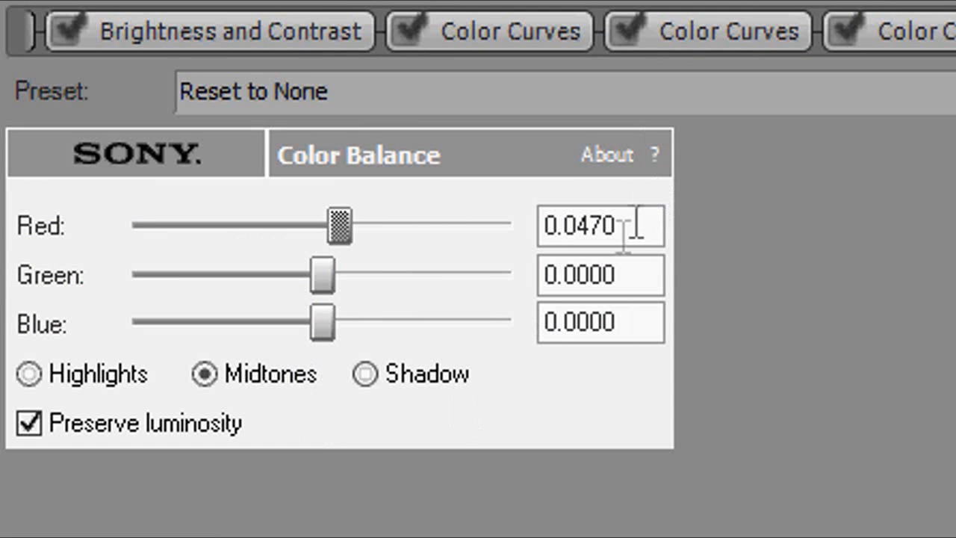
{"action": "double_click", "coordinate": [642, 224]}
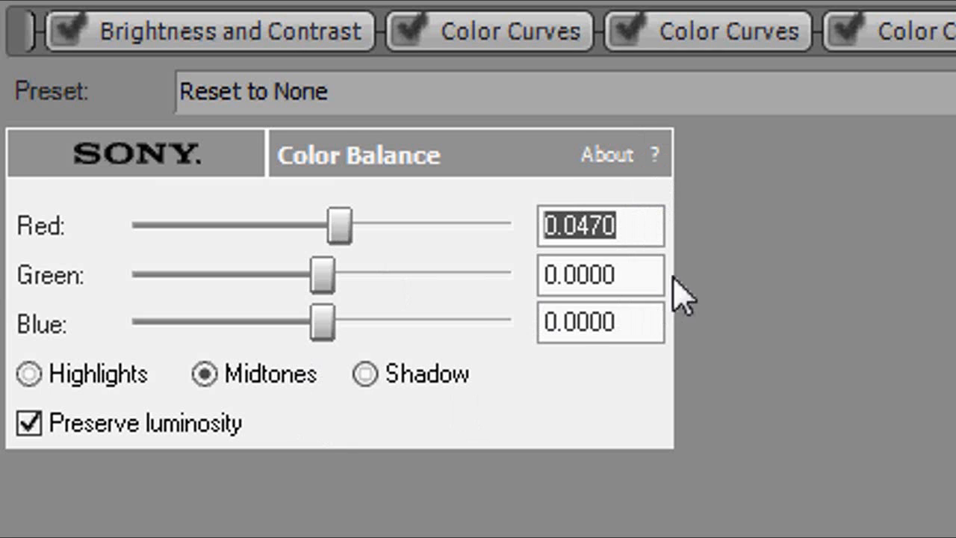
{"action": "double_click", "coordinate": [640, 274]}
{"action": "double_click", "coordinate": [642, 323]}
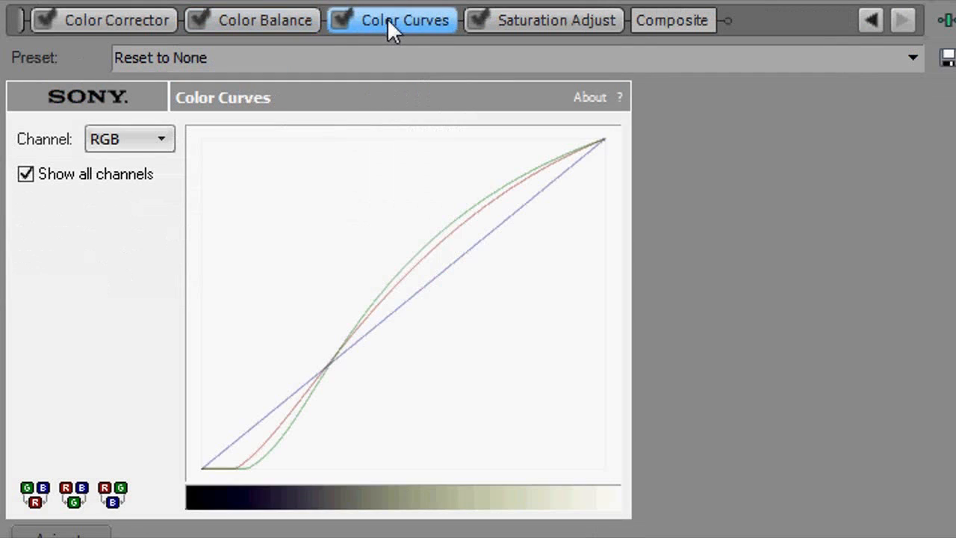
Turn off the all-channel display in the third Color Curves effect and examine the red channel curve and its end points.
{"action": "left_click", "coordinate": [119, 139]}
{"action": "left_click", "coordinate": [22, 179]}
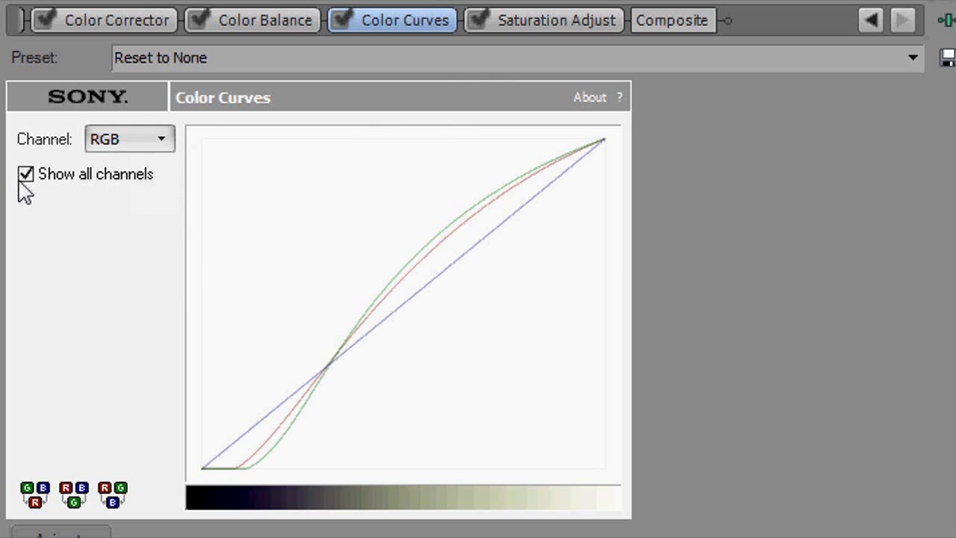
{"action": "left_click", "coordinate": [25, 173]}
{"action": "left_click", "coordinate": [153, 142]}
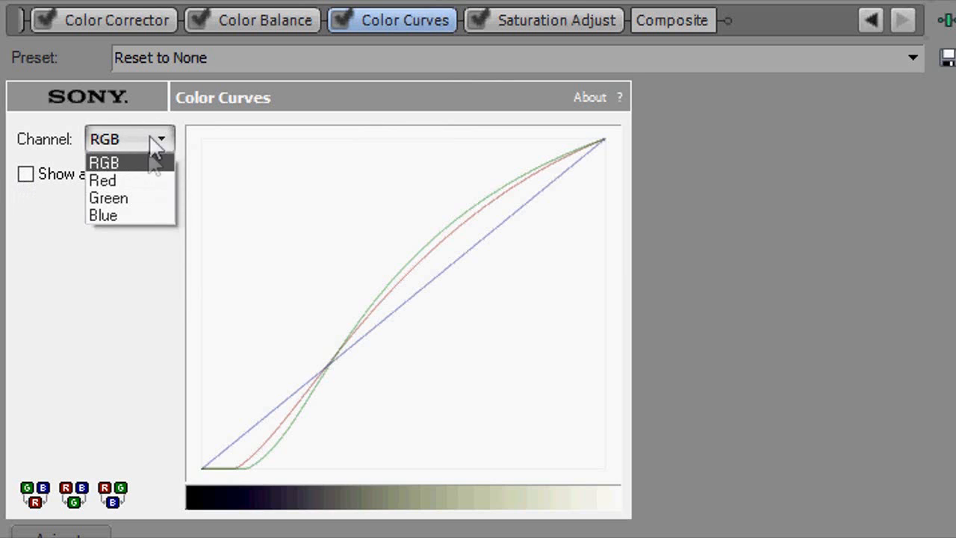
{"action": "left_click", "coordinate": [137, 182]}
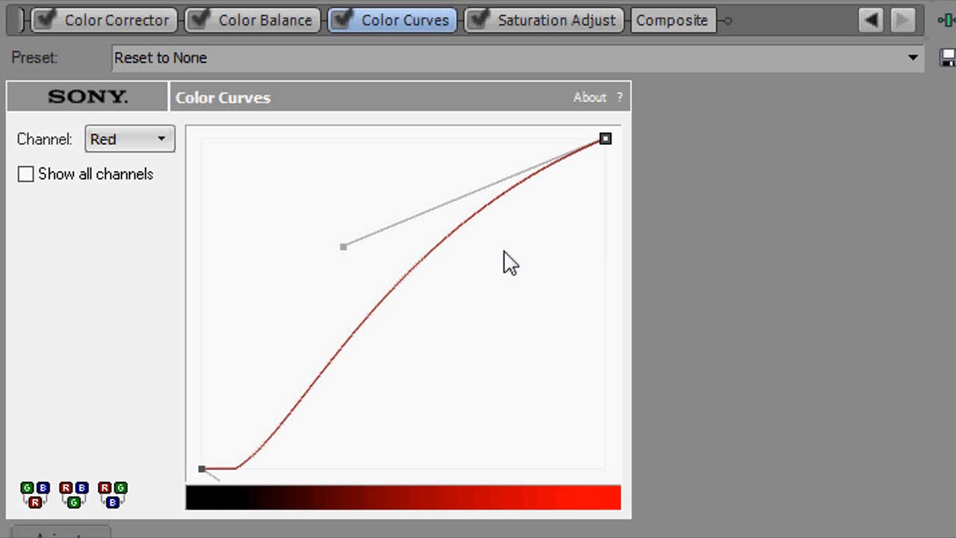
{"action": "left_click", "coordinate": [202, 468]}
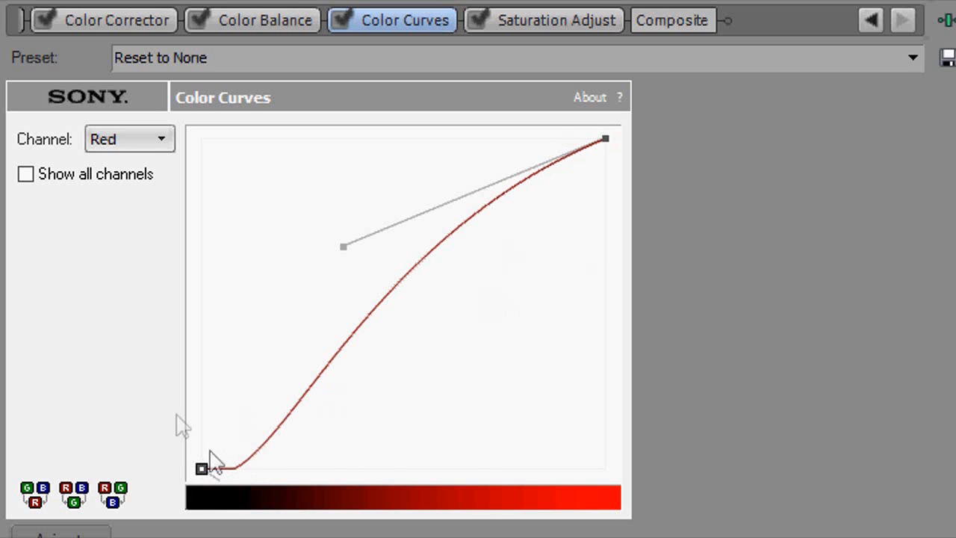
Shift the upper end point's handle on the green channel curve slightly left and down in the third Color Curves effect.
{"action": "left_click", "coordinate": [155, 142]}
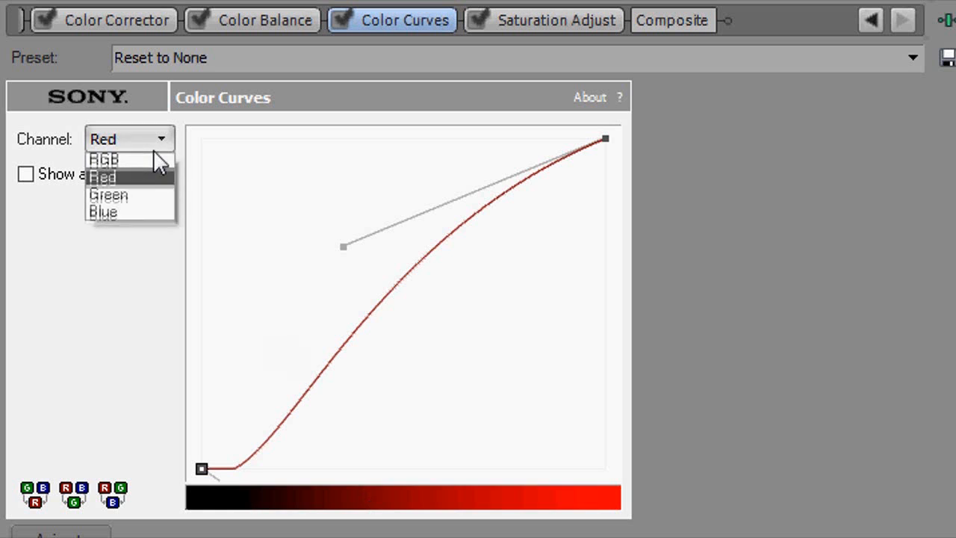
{"action": "left_click", "coordinate": [149, 199]}
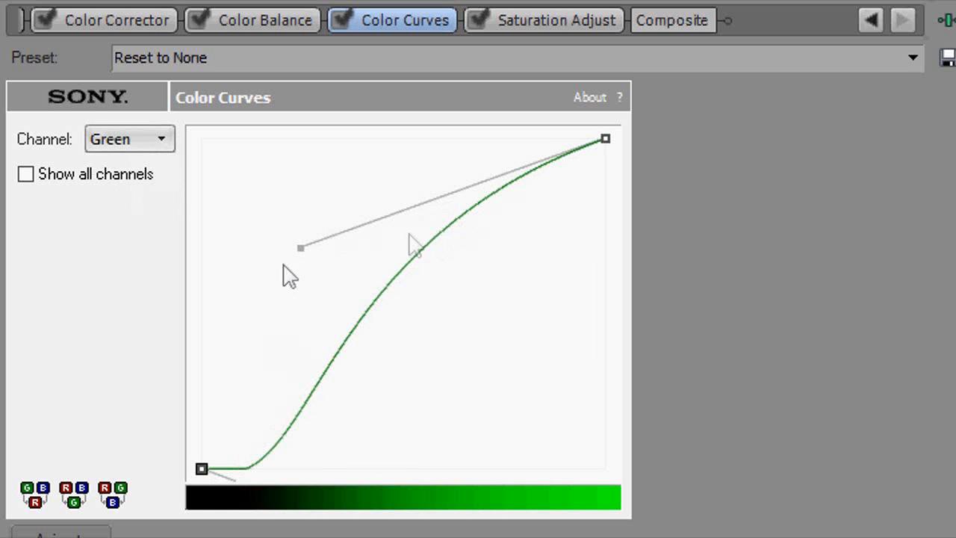
{"action": "left_click", "coordinate": [606, 141]}
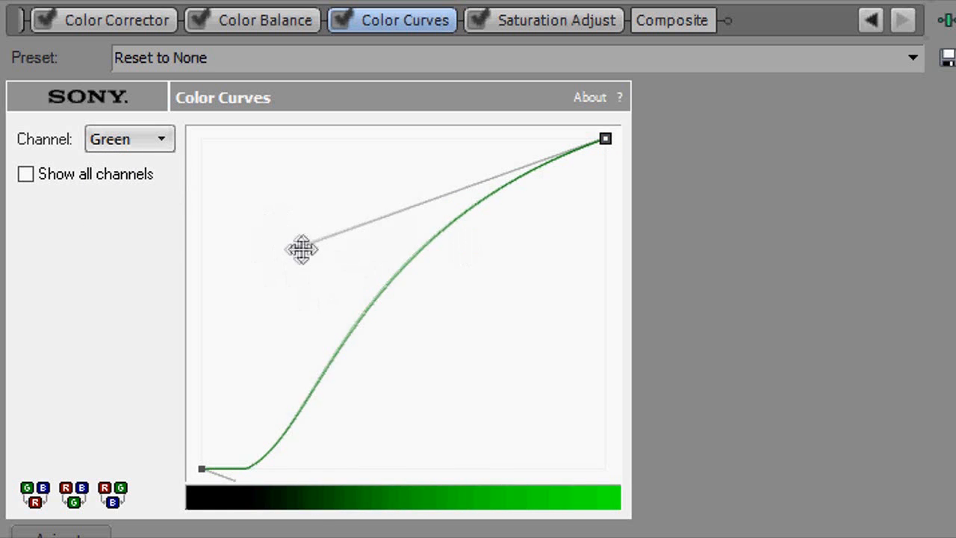
{"action": "mouse_move", "coordinate": [302, 249]}
{"action": "left_mouse_down"}
{"action": "mouse_move", "coordinate": [288, 249]}
{"action": "mouse_move", "coordinate": [295, 254]}
{"action": "left_mouse_up"}
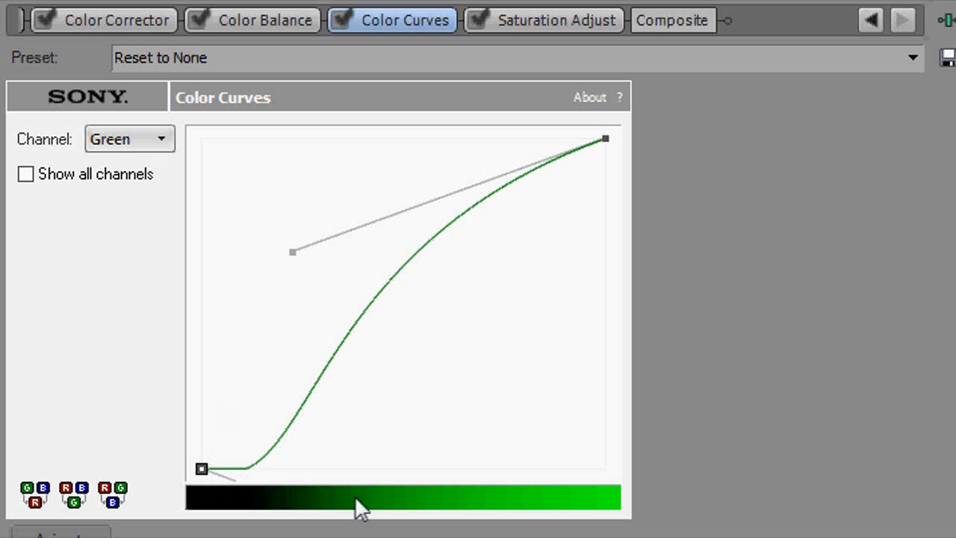
Examine the blue channel curve and its upper handle in the third Color Curves effect.
{"action": "left_click", "coordinate": [125, 142]}
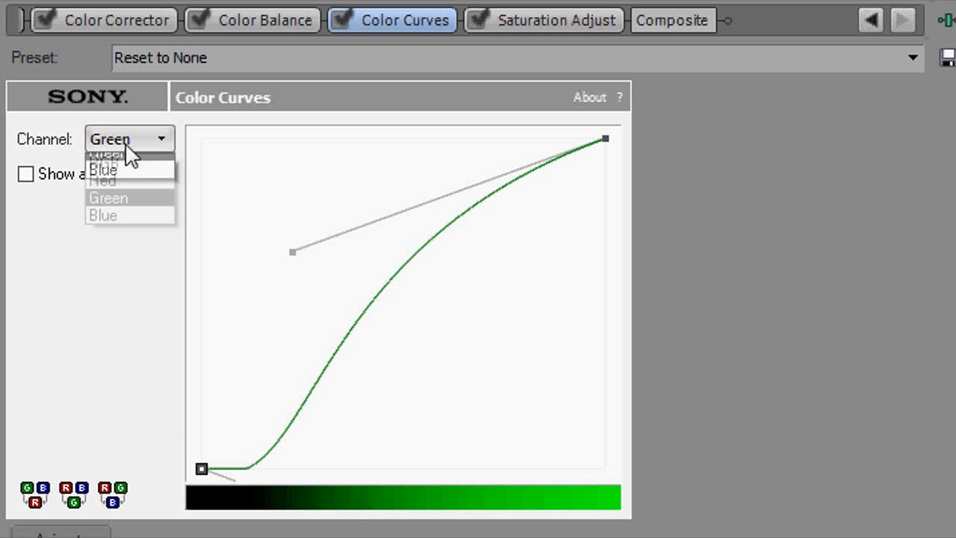
{"action": "left_click", "coordinate": [123, 223]}
{"action": "left_click", "coordinate": [525, 203]}
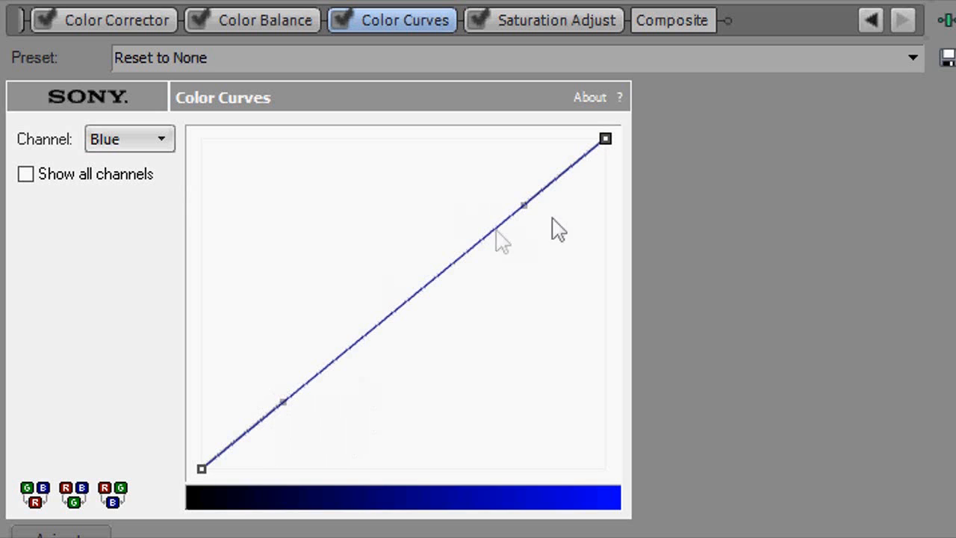
{"action": "left_click_drag", "start_coordinate": [520, 205], "coordinate": [536, 219]}
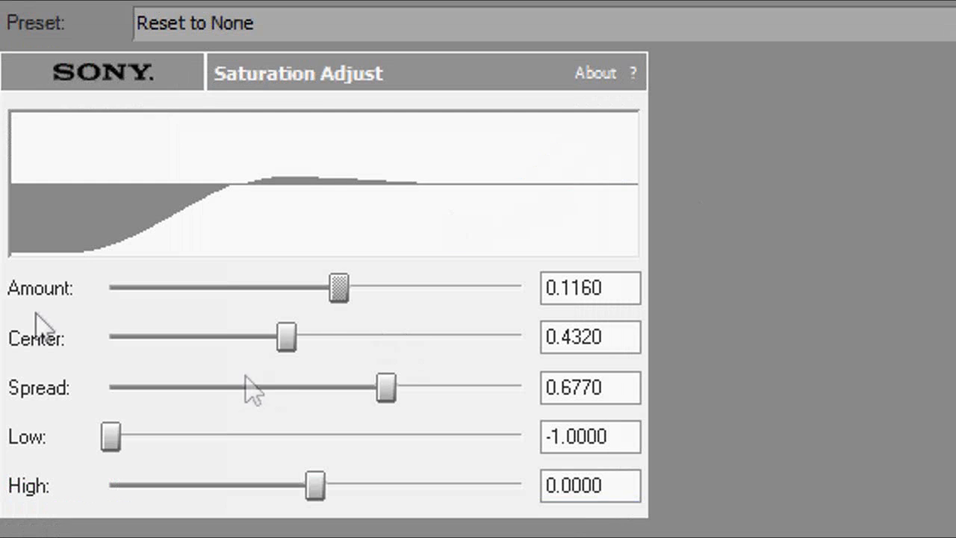
Examine the amount, center, spread and low values of the Saturation Adjust effect, and close the effects window.
{"action": "left_click_drag", "start_coordinate": [612, 292], "coordinate": [500, 282]}
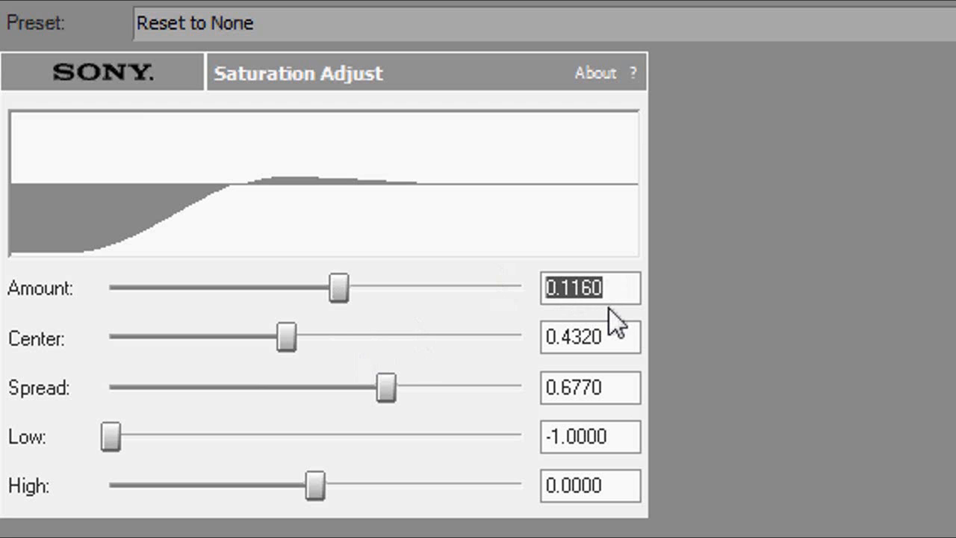
{"action": "left_click_drag", "start_coordinate": [619, 335], "coordinate": [485, 338]}
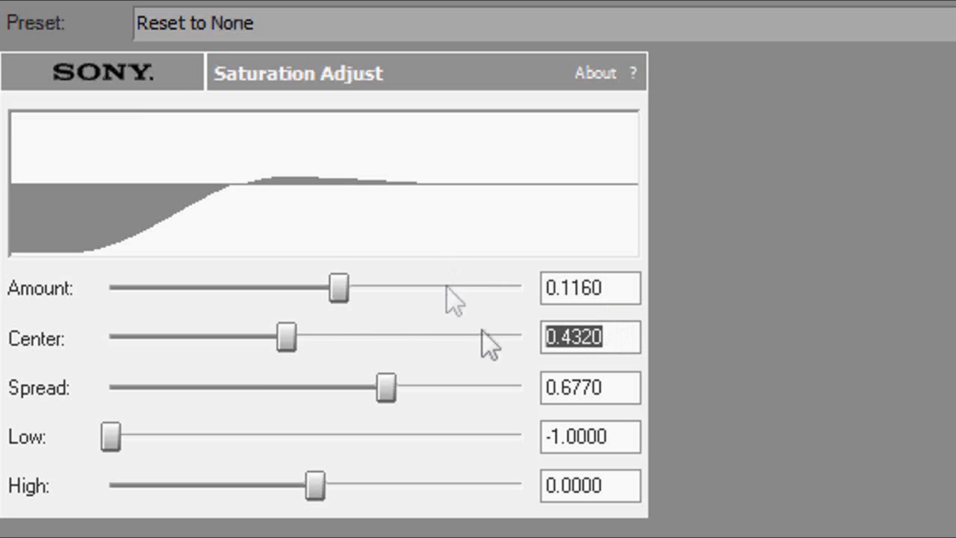
{"action": "left_click_drag", "start_coordinate": [617, 389], "coordinate": [486, 431]}
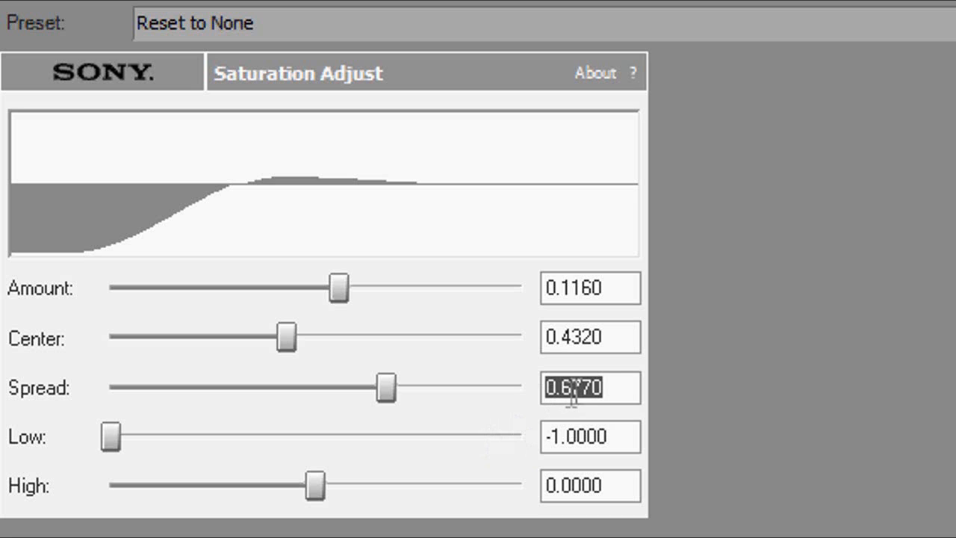
{"action": "left_click_drag", "start_coordinate": [625, 436], "coordinate": [489, 474]}
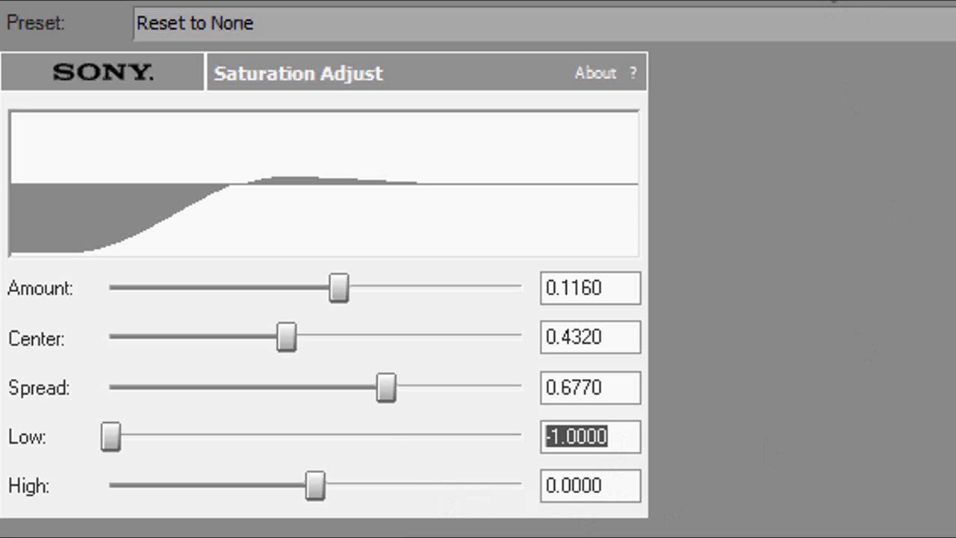
{"action": "left_click", "coordinate": [832, 3]}
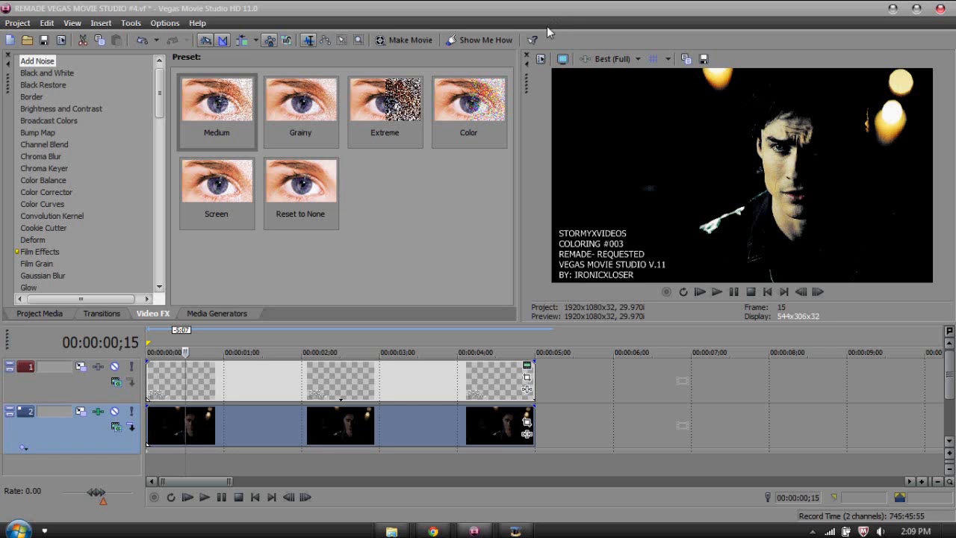